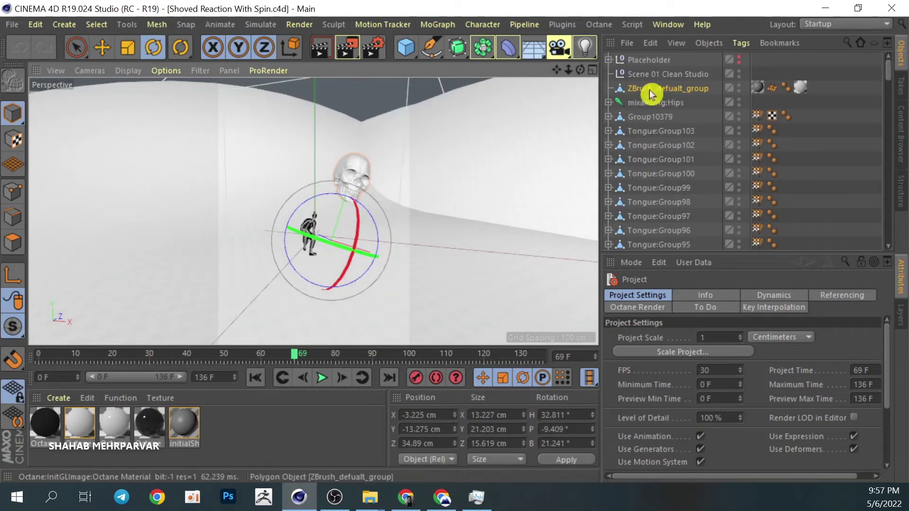
# Delete the ZBrush_defualt_group character from the scene and select its materials.
pyautogui.click(651, 92)
pyautogui.scroll(-5, 657, 151)
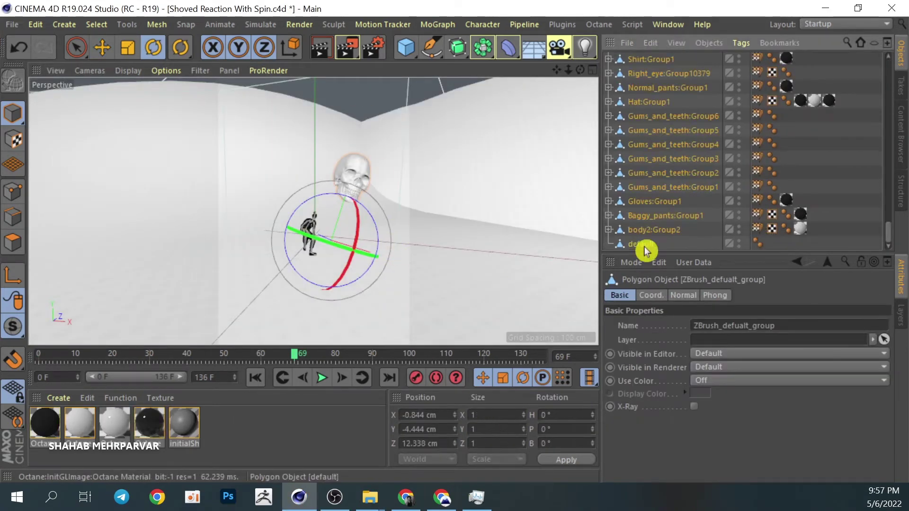
pyautogui.press('Delete')
pyautogui.click(184, 424)
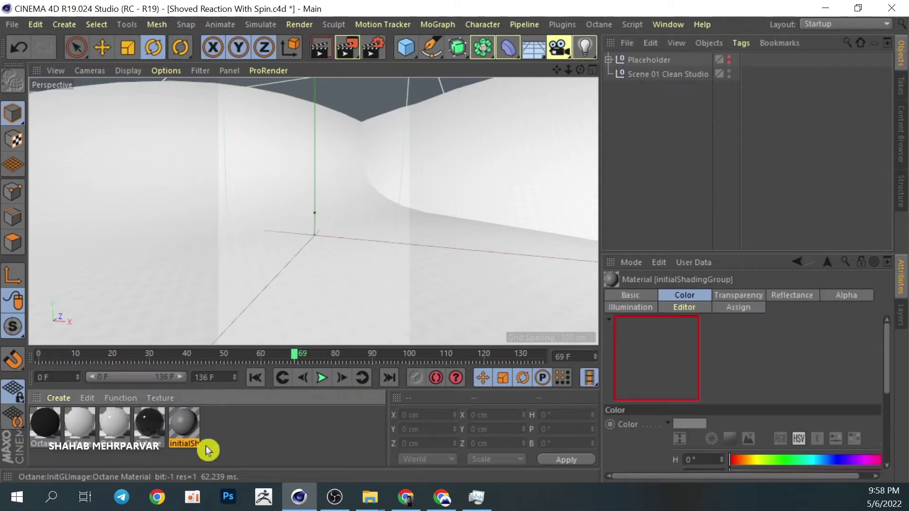
pyautogui.keyDown('shift'); pyautogui.click(45, 421); pyautogui.keyUp('shift')
# Select the remaining Placeholder and Scene 01 Clean Studio, then import Crouch Turn To Stand.fbx.
pyautogui.click(645, 74)
pyautogui.hotkey('ctrl', 'a')
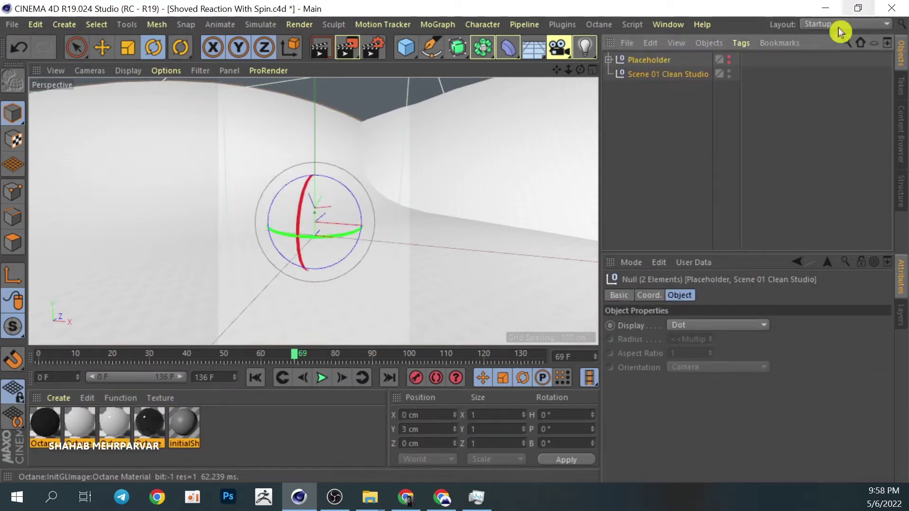
pyautogui.moveTo(450, 410); pyautogui.dragTo(450, 410)
pyautogui.click(342, 452)
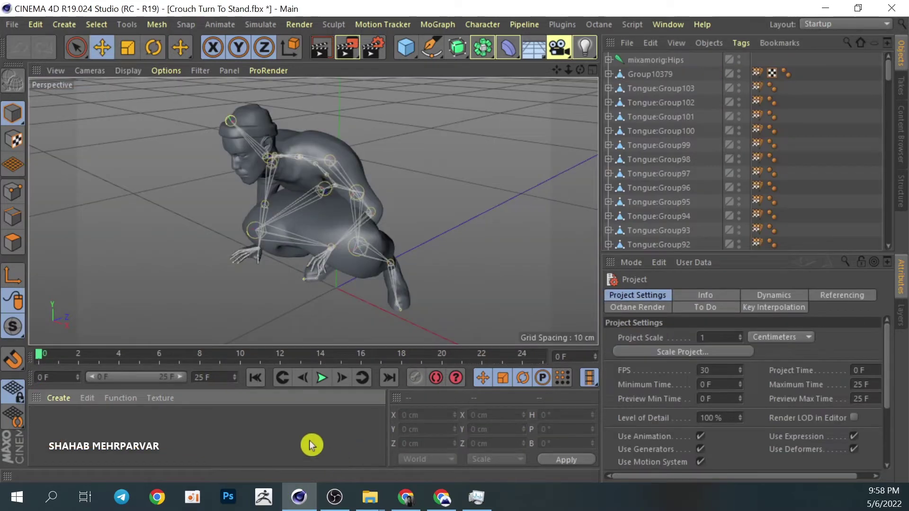
# Zoom out and orbit the viewport to inspect the imported crouching Mixamo figure.
pyautogui.click(264, 441)
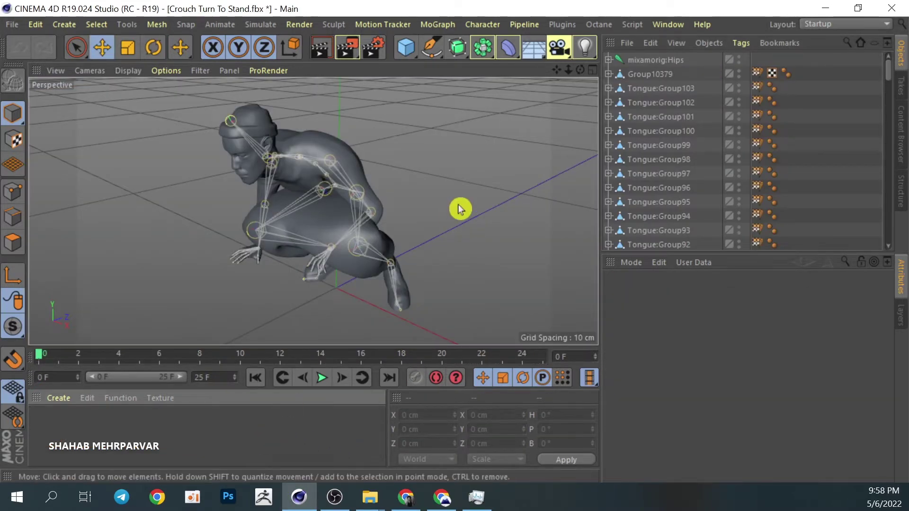
pyautogui.click(303, 284)
pyautogui.click(469, 229)
pyautogui.scroll(-3, 449, 223)
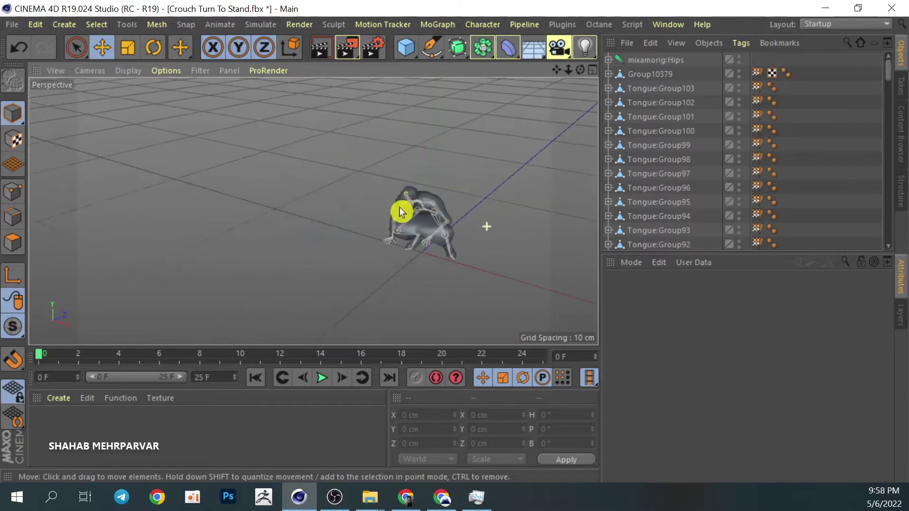
pyautogui.scroll(-3, 429, 213)
pyautogui.scroll(-10, 689, 148)
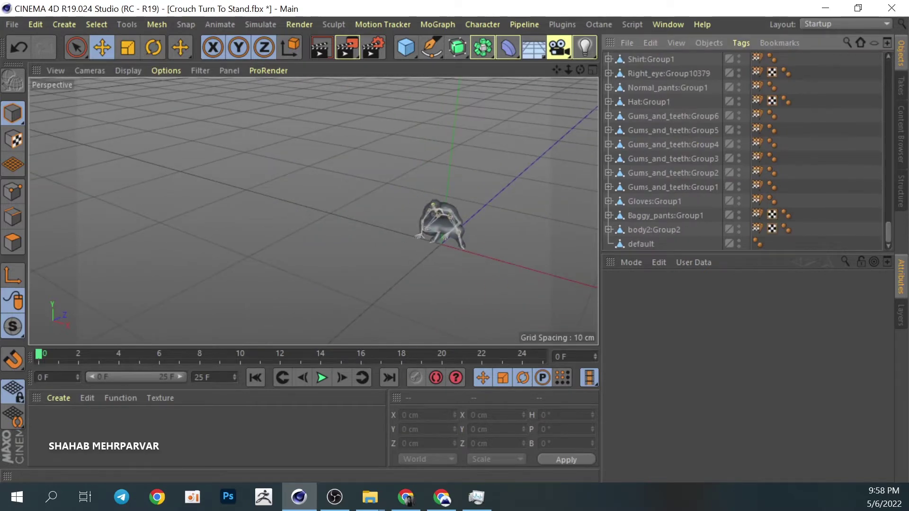
pyautogui.keyDown('alt'); pyautogui.moveTo(314, 214); pyautogui.dragTo(355, 175); pyautogui.keyUp('alt')
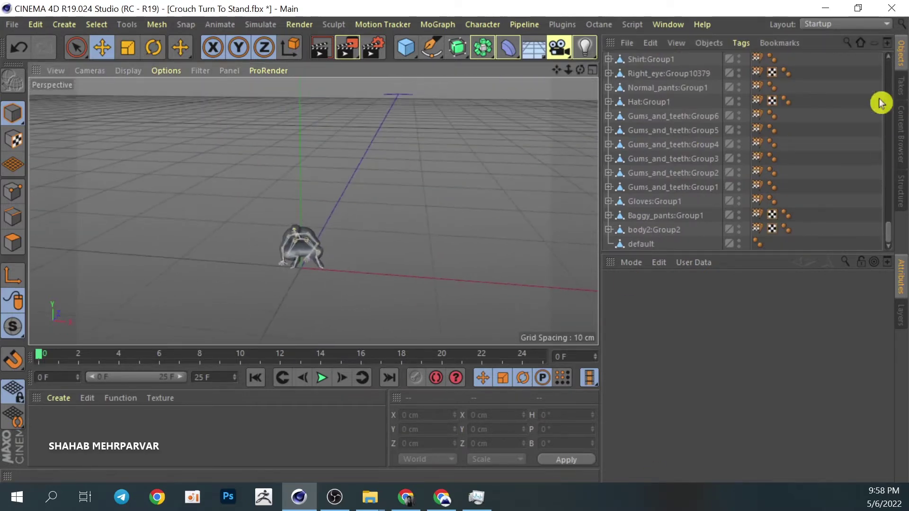
pyautogui.scroll(10, 743, 146)
pyautogui.click(901, 134)
# Browse the content library's Presets to the studio scenes folder and load Scene 01.
pyautogui.click(901, 192)
pyautogui.click(901, 88)
pyautogui.click(901, 135)
pyautogui.doubleClick(824, 78)
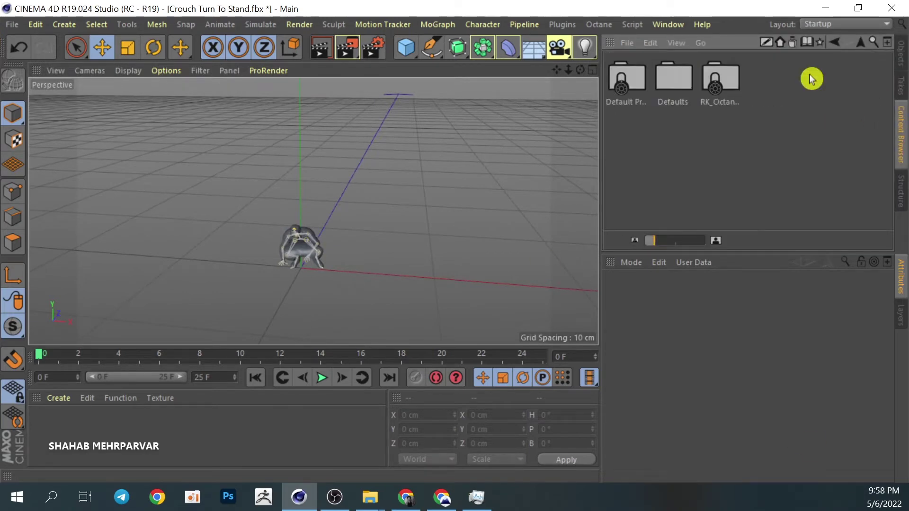
pyautogui.doubleClick(620, 80)
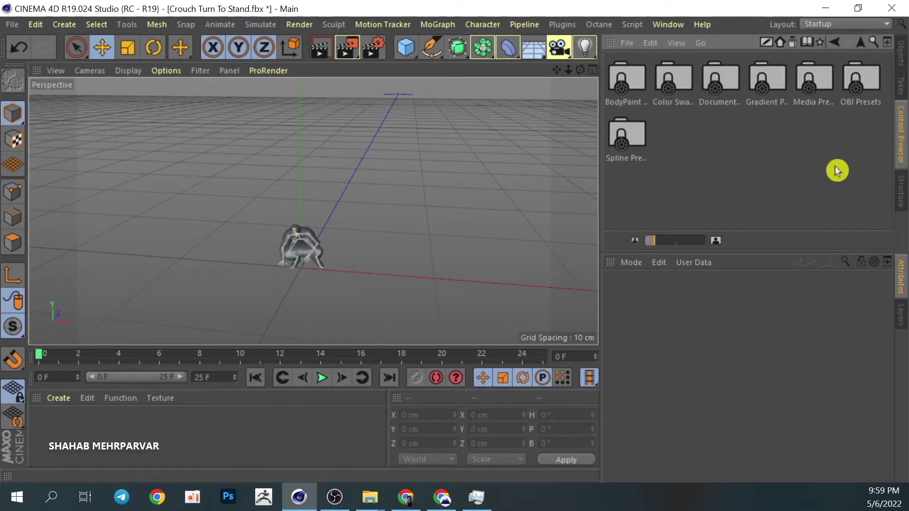
pyautogui.click(860, 43)
pyautogui.doubleClick(719, 78)
pyautogui.click(629, 82)
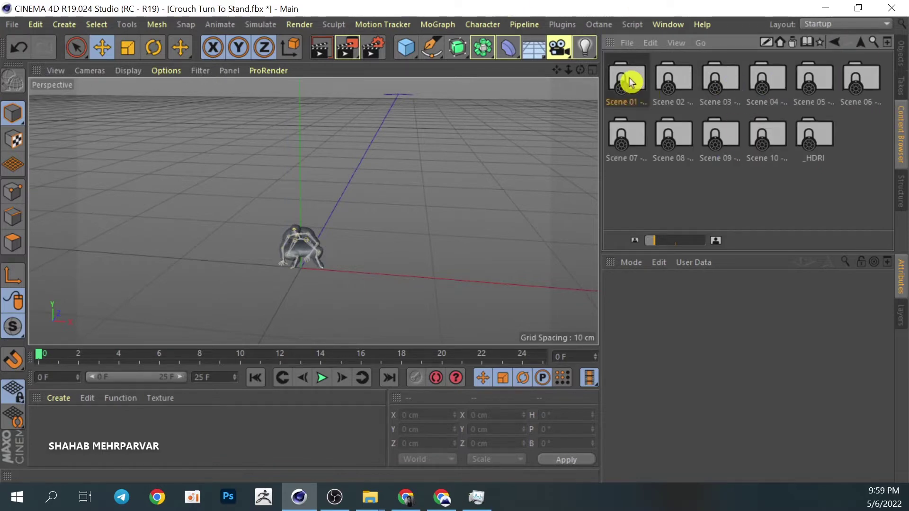
pyautogui.doubleClick(630, 82)
pyautogui.doubleClick(674, 75)
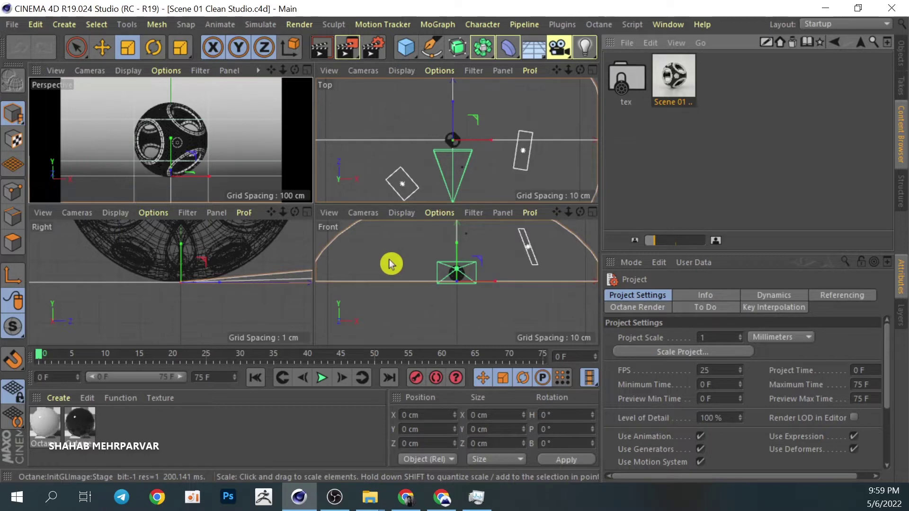
# Maximize the perspective view and hide the Placeholder sphere.
pyautogui.click(229, 70)
pyautogui.click(260, 115)
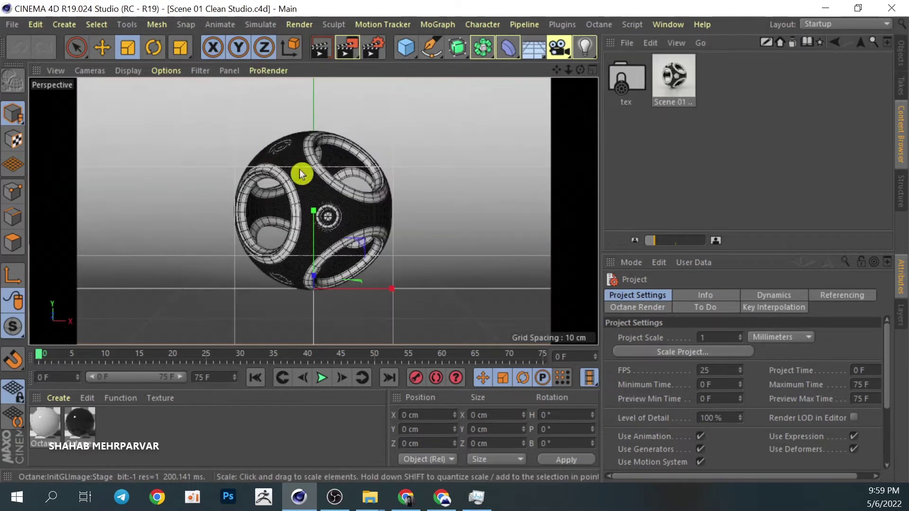
pyautogui.click(902, 53)
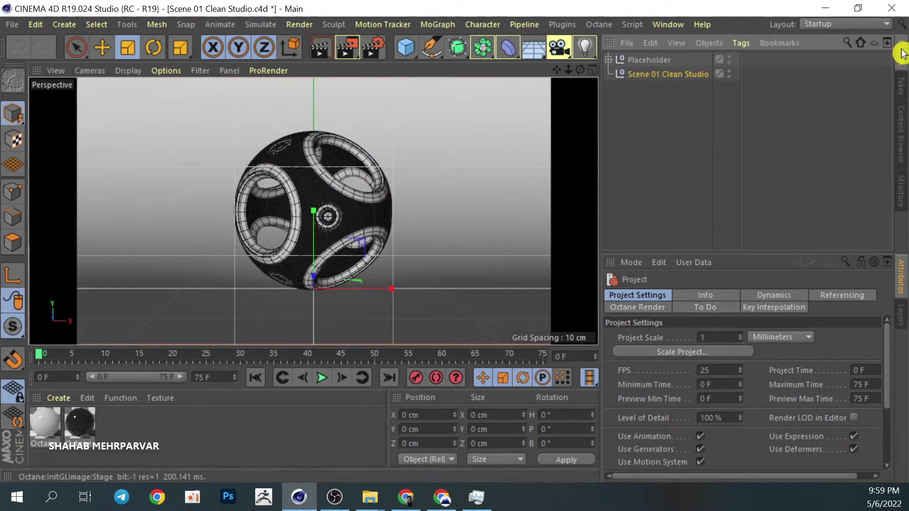
pyautogui.click(384, 189)
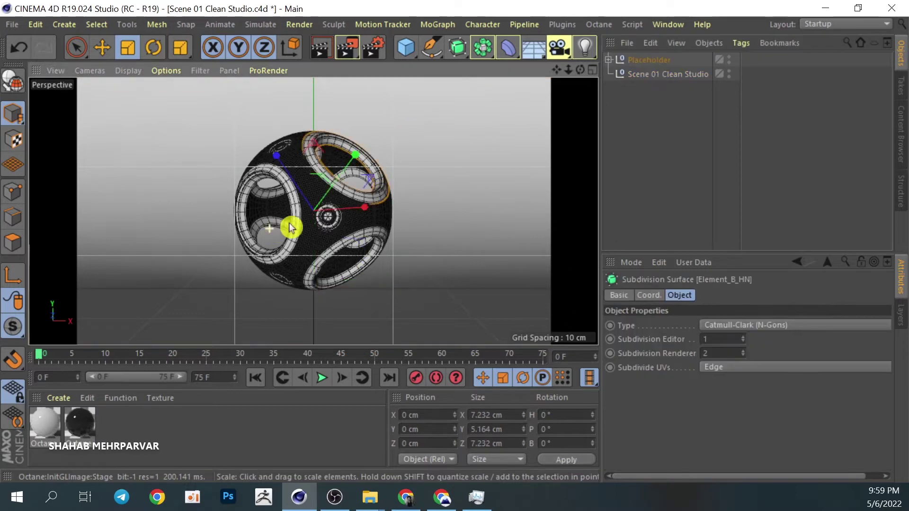
pyautogui.click(729, 65)
# Check the top view, return to all four views, and select the Stage disc.
pyautogui.click(229, 70)
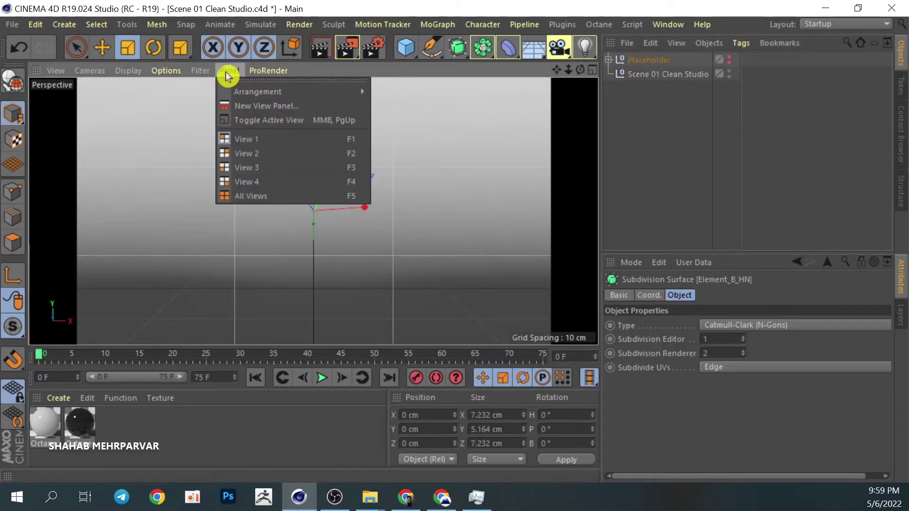
pyautogui.click(293, 152)
pyautogui.click(231, 71)
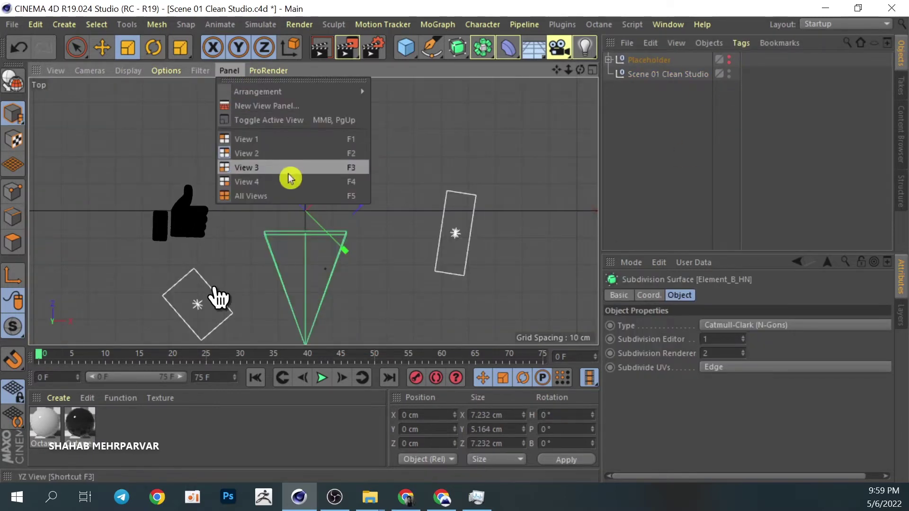
pyautogui.click(290, 195)
pyautogui.click(193, 149)
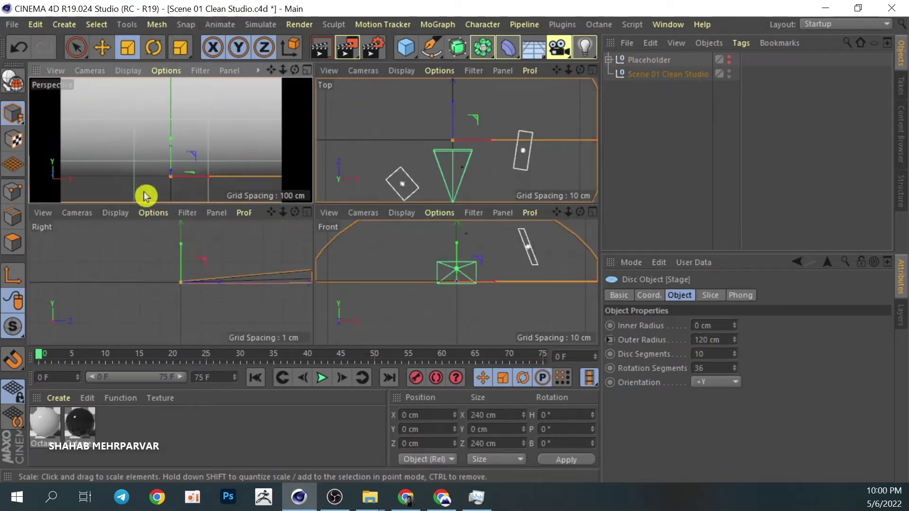
# Scale the Stage disc up slightly to 240.96 cm.
pyautogui.moveTo(65, 85); pyautogui.dragTo(118, 146)
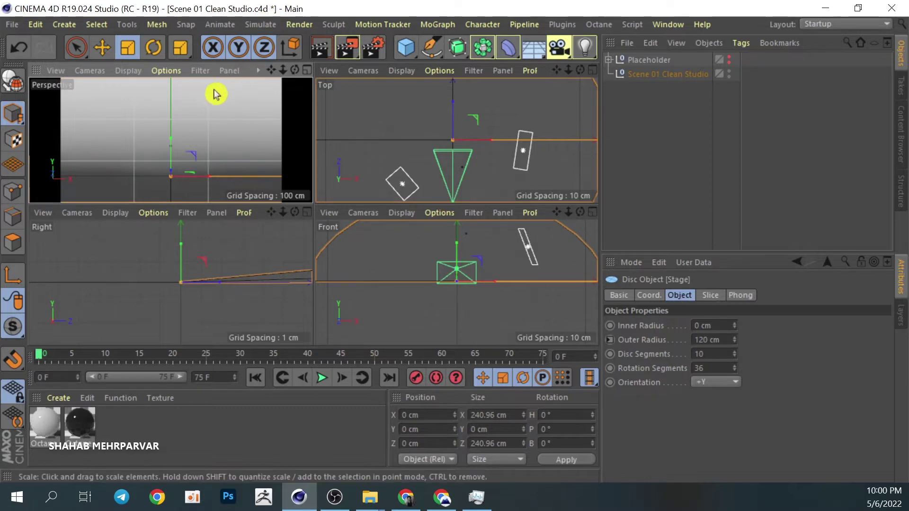
pyautogui.click(57, 71)
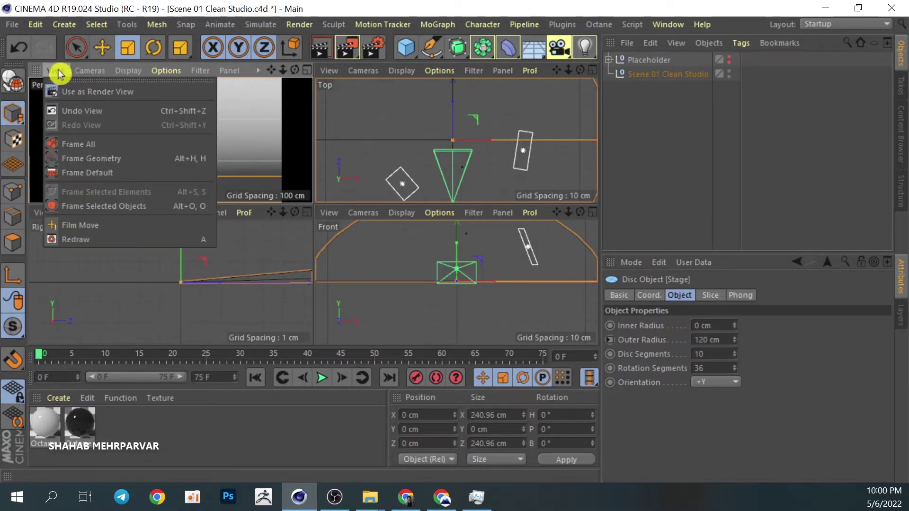
pyautogui.click(67, 81)
pyautogui.click(200, 70)
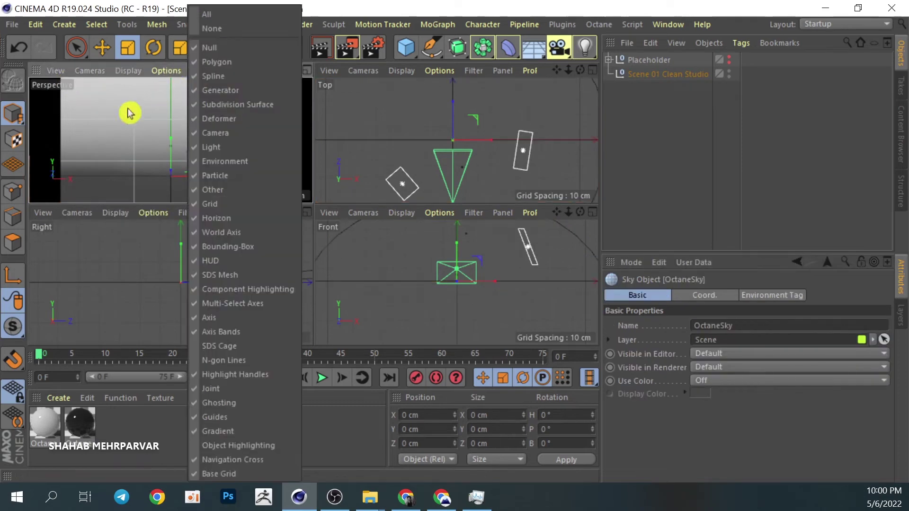
# Show the perspective view as a single view, select OctaneSky, and close the open scenes.
pyautogui.click(229, 70)
pyautogui.moveTo(270, 92)
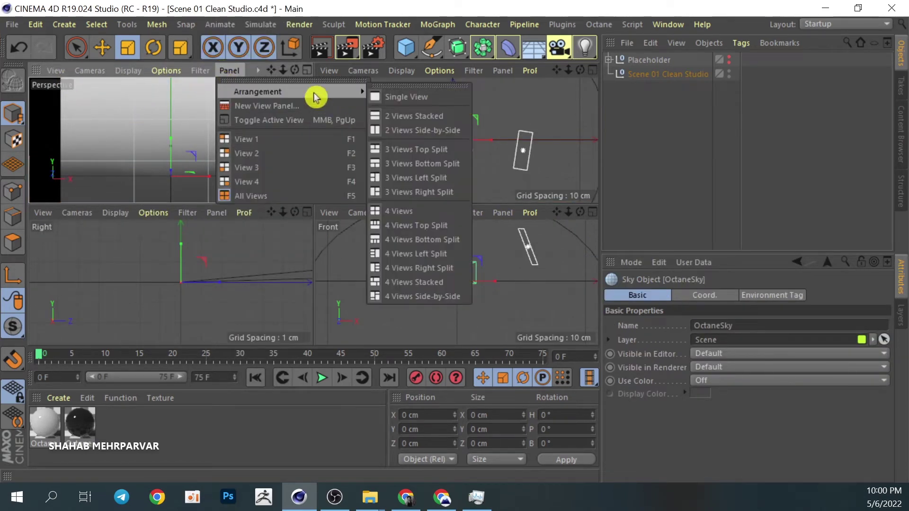
pyautogui.click(295, 119)
pyautogui.click(47, 85)
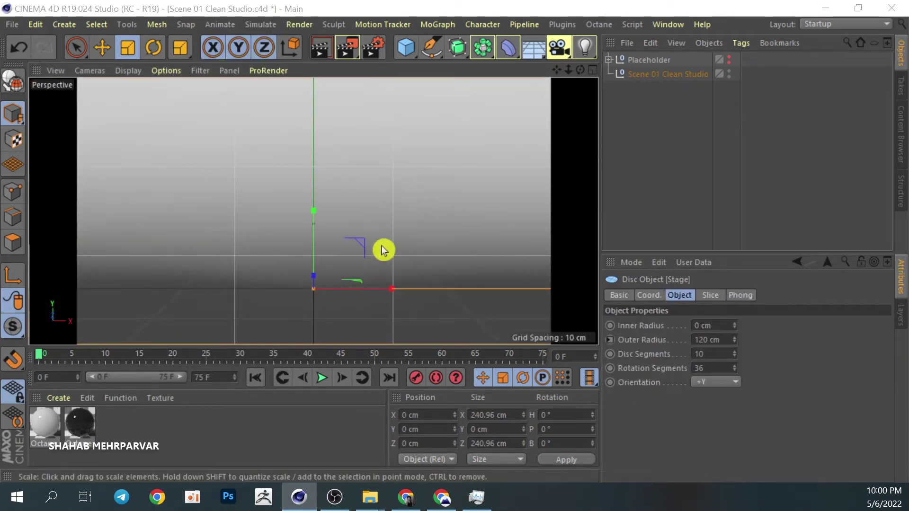
pyautogui.click(55, 319)
pyautogui.click(85, 94)
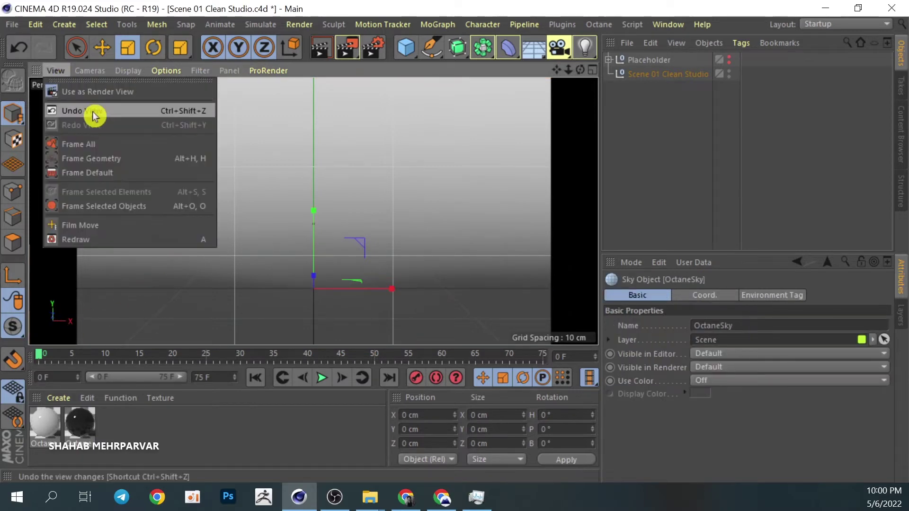
pyautogui.click(569, 69)
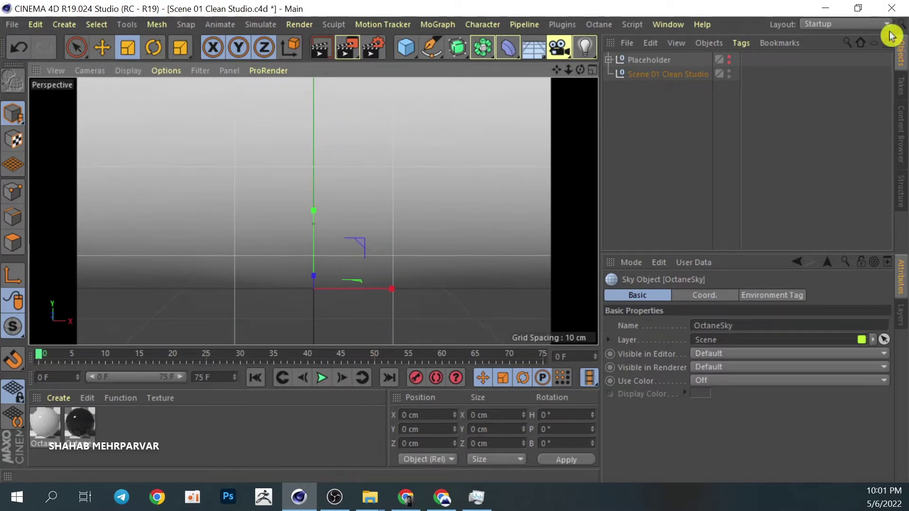
pyautogui.click(891, 8)
# Dismiss the save prompts and bring the studio objects into the Crouch Turn To Stand scene.
pyautogui.click(472, 305)
pyautogui.click(530, 305)
pyautogui.click(891, 8)
pyautogui.click(472, 305)
pyautogui.click(530, 305)
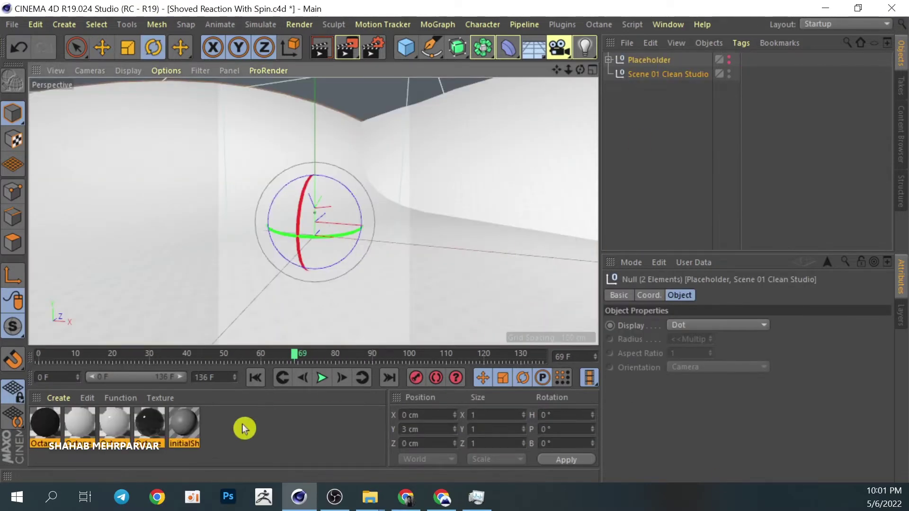
pyautogui.moveTo(231, 435); pyautogui.dragTo(158, 425)
pyautogui.click(698, 83)
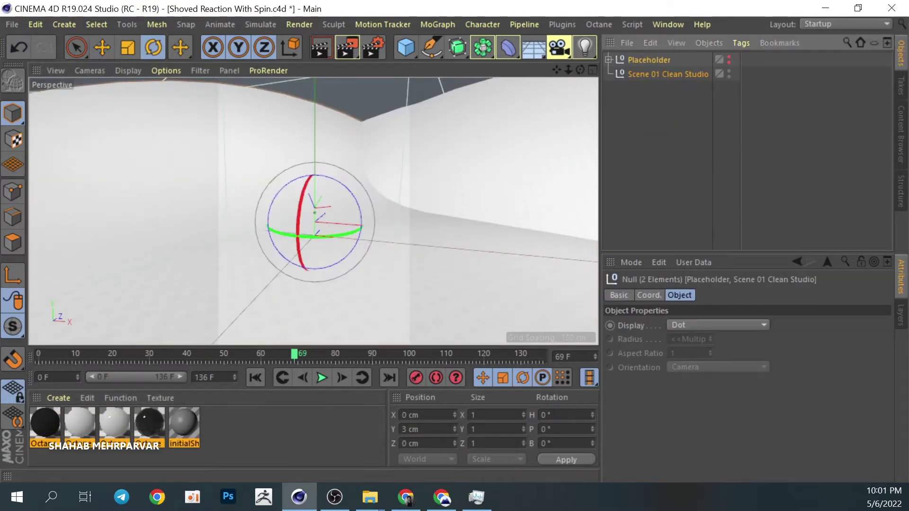
pyautogui.click(232, 358)
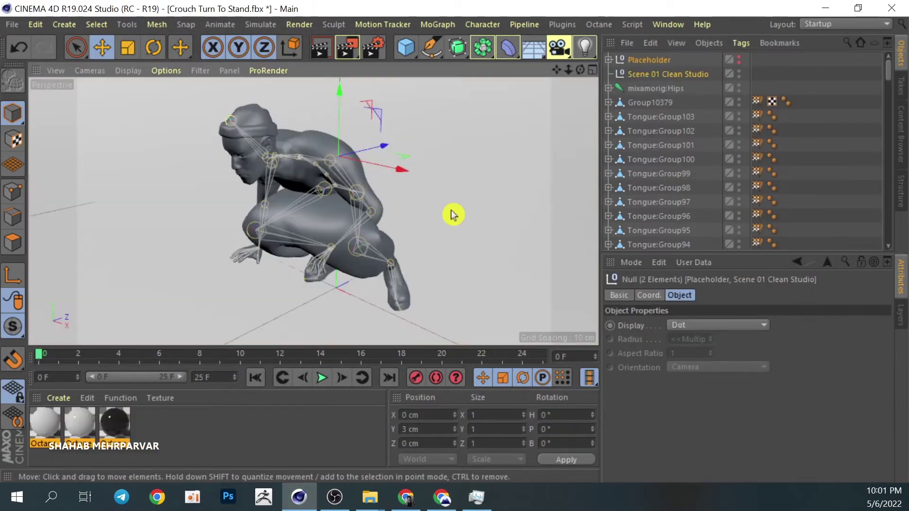
# At frame 11, move the mixamorig:Hips joint toward the camera to about -21 cm Z.
pyautogui.scroll(-3, 453, 213)
pyautogui.scroll(-5, 432, 205)
pyautogui.moveTo(358, 207)
pyautogui.keyDown('alt'); pyautogui.mouseDown()
pyautogui.moveTo(400, 223)
pyautogui.moveTo(493, 184)
pyautogui.moveTo(460, 229)
pyautogui.moveTo(315, 171)
pyautogui.moveTo(436, 183)
pyautogui.mouseUp(); pyautogui.keyUp('alt')
pyautogui.click(656, 88)
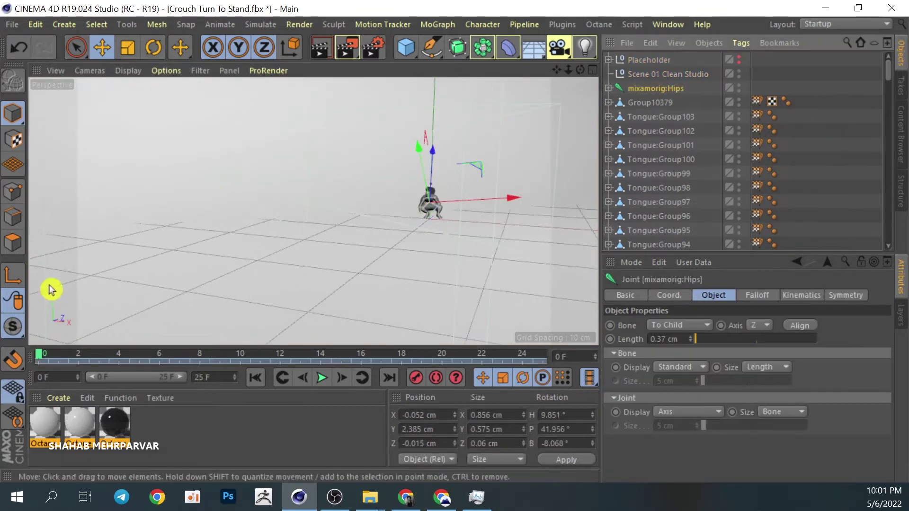
pyautogui.moveTo(45, 356); pyautogui.dragTo(257, 355)
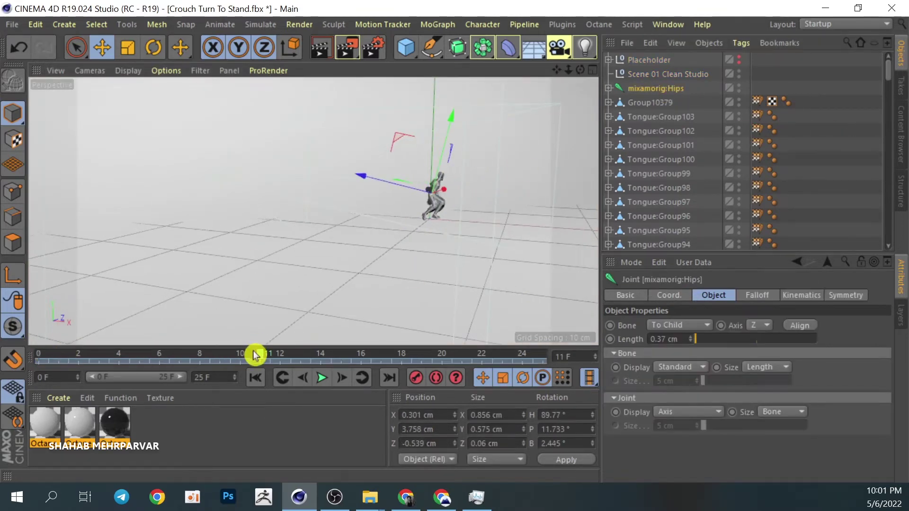
pyautogui.moveTo(450, 193)
pyautogui.mouseDown()
pyautogui.moveTo(383, 235)
pyautogui.moveTo(426, 220)
pyautogui.mouseUp()
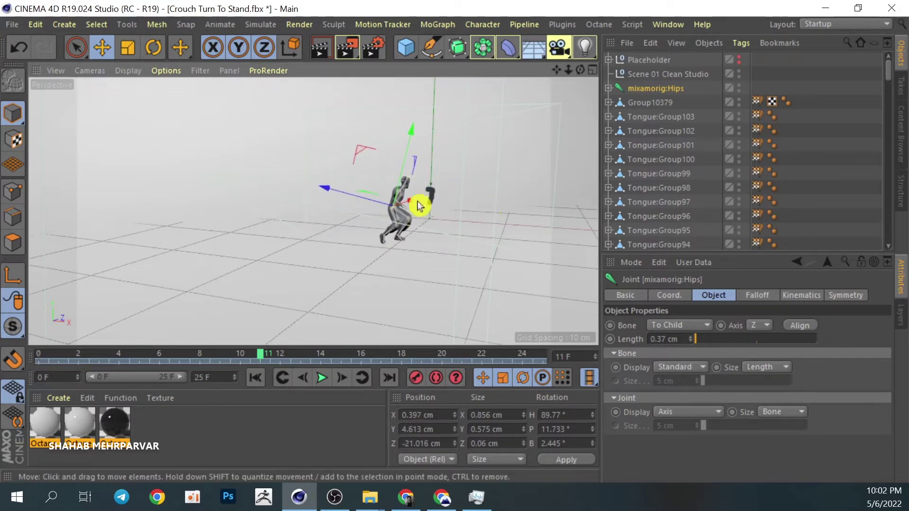
pyautogui.moveTo(418, 206); pyautogui.dragTo(404, 205)
# In Render Settings, enter width 1080, height 1500 and resolution 150 DPI.
pyautogui.click(374, 47)
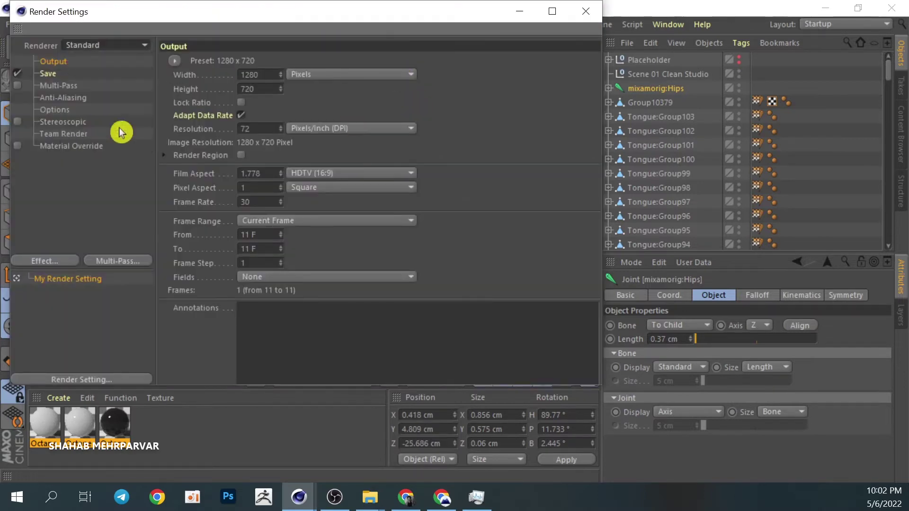
pyautogui.click(250, 75)
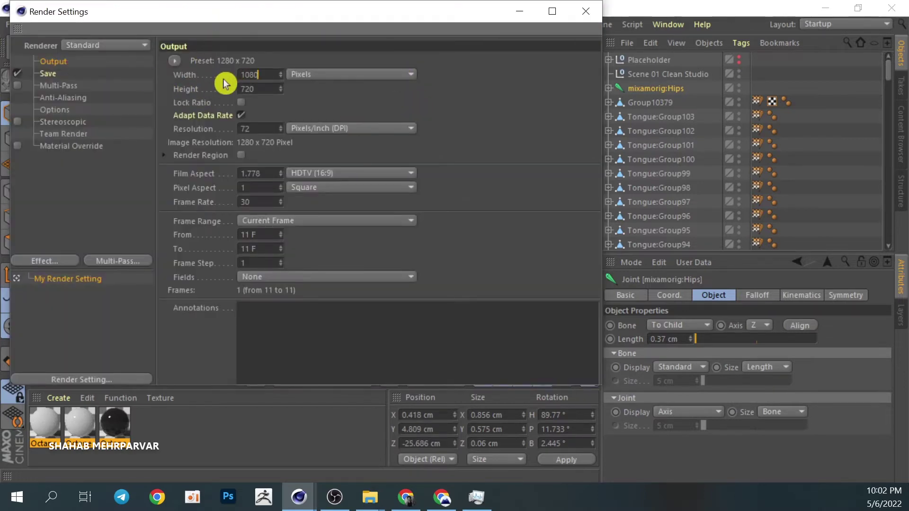
pyautogui.press('Tab')
pyautogui.write('1')
pyautogui.press('Tab')
pyautogui.write('150')
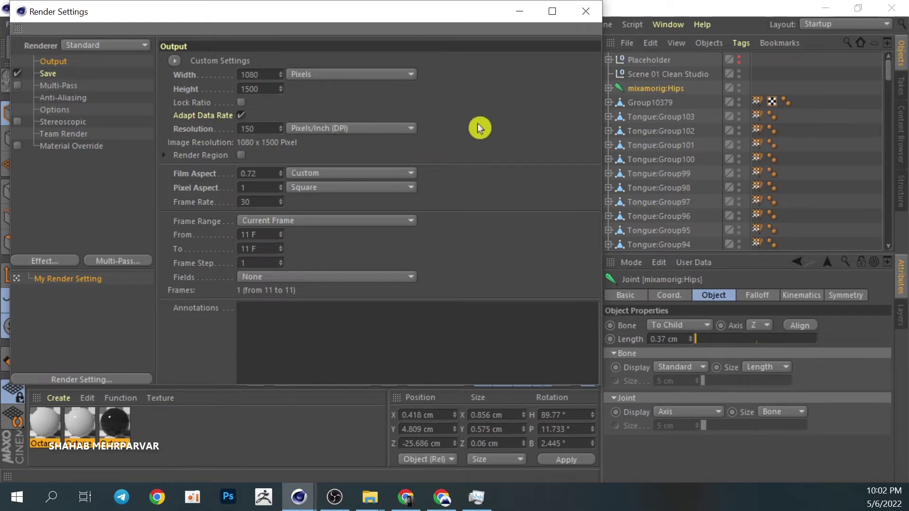
pyautogui.click(105, 45)
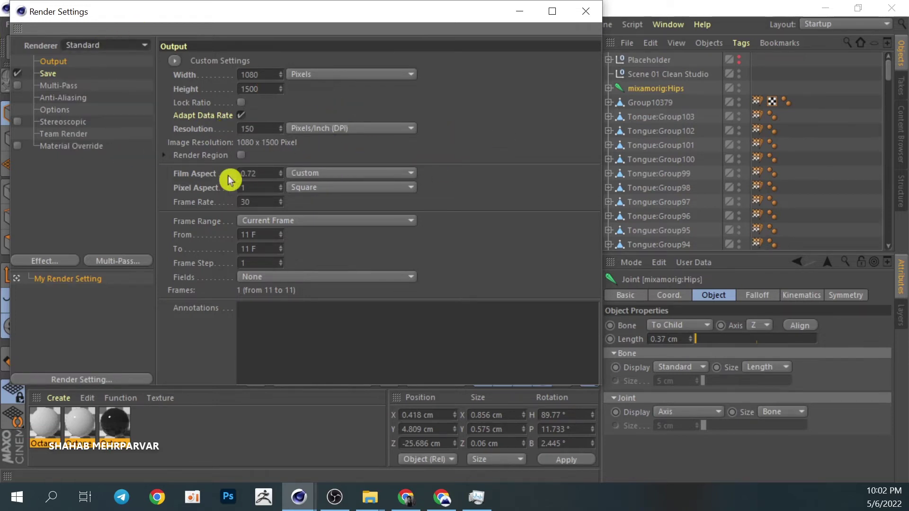
pyautogui.click(586, 11)
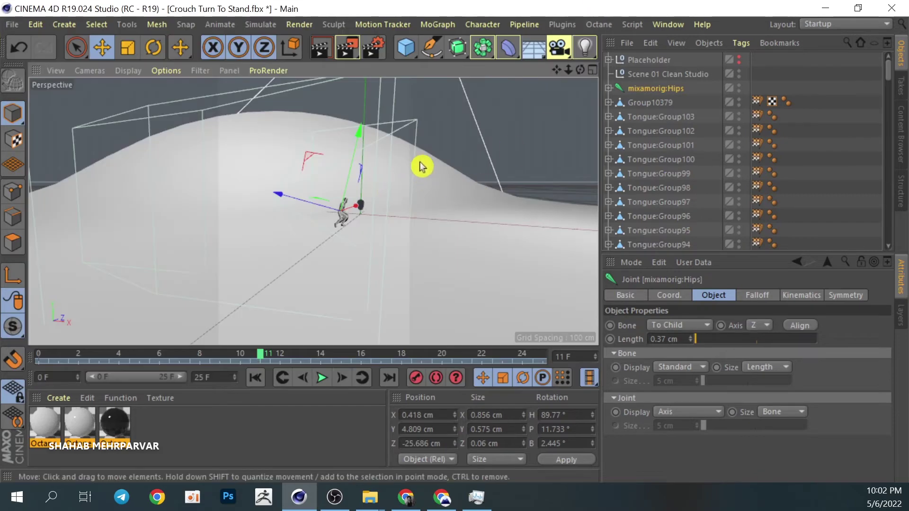
# Orbit to a side view of the crouching figure, select its four texture tags, and zoom in.
pyautogui.moveTo(580, 70); pyautogui.dragTo(592, 85)
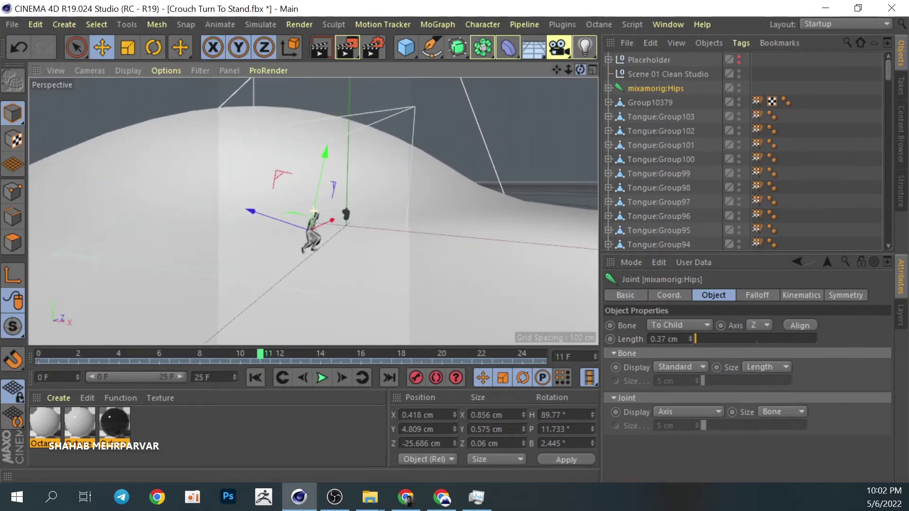
pyautogui.moveTo(576, 76); pyautogui.dragTo(583, 72)
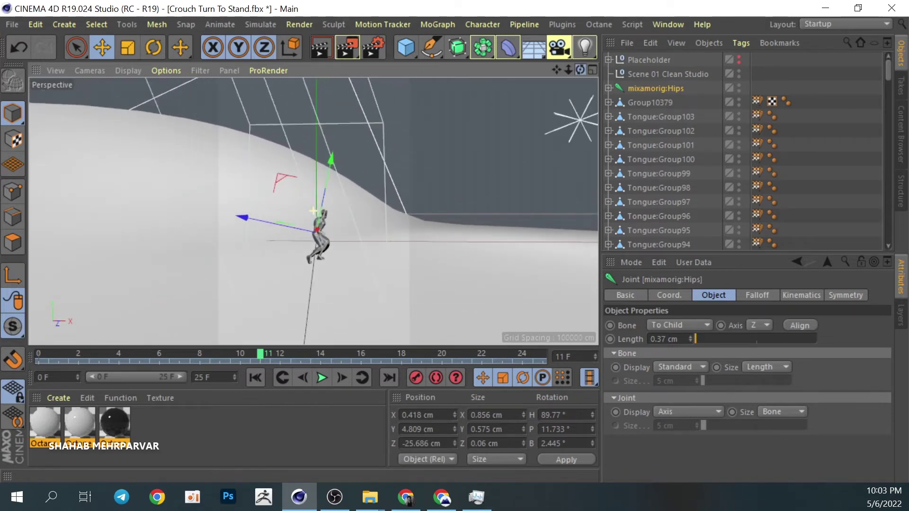
pyautogui.moveTo(114, 423); pyautogui.dragTo(331, 222)
pyautogui.scroll(5, 358, 242)
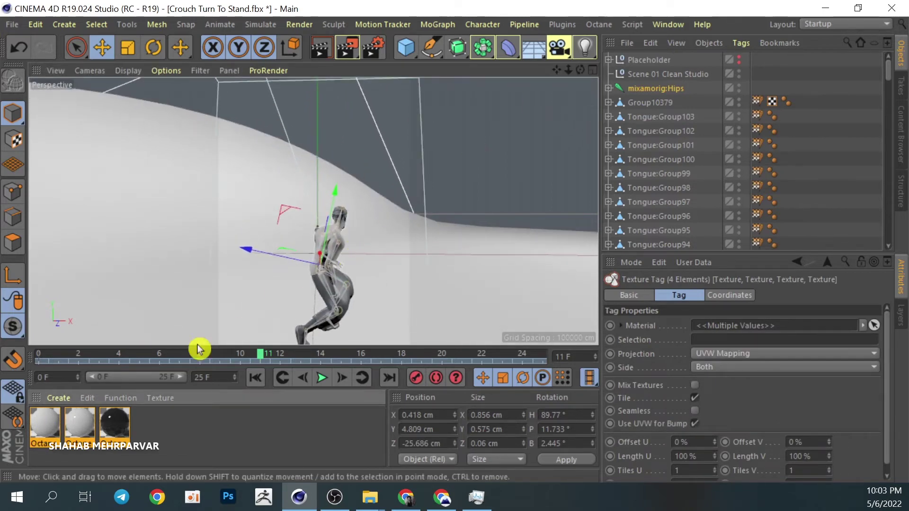
# Create a new black Octane material, drag it onto the figure, and dismiss the plugin error.
pyautogui.click(114, 423)
pyautogui.hotkey('ctrl', 'c')
pyautogui.hotkey('ctrl', 'v')
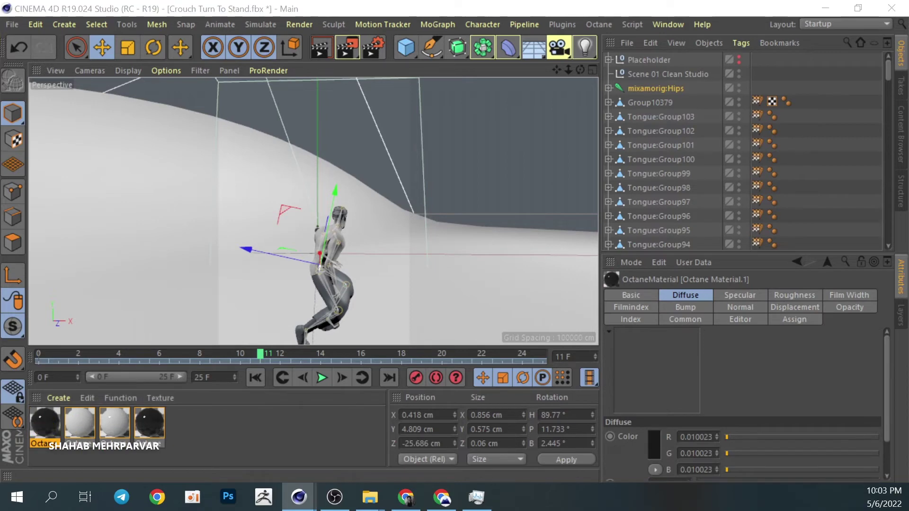
pyautogui.moveTo(45, 423); pyautogui.dragTo(330, 298)
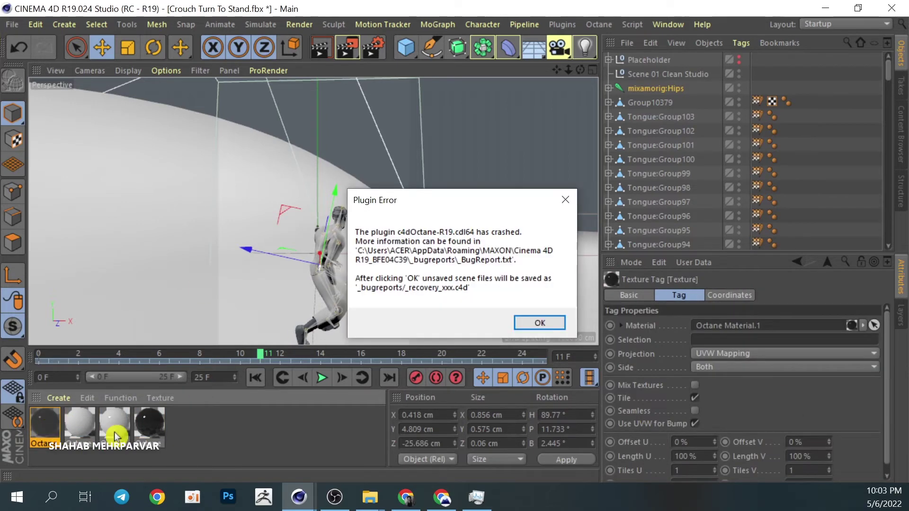
pyautogui.click(552, 328)
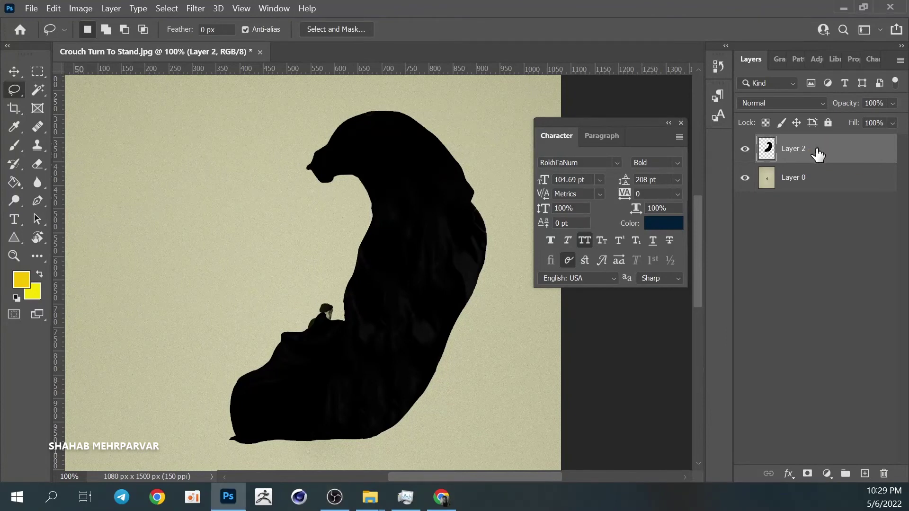
pyautogui.rightClick(799, 156)
# Convert the black shape layer to a Smart Object, shrink it, and move it above the figure.
pyautogui.click(663, 212)
pyautogui.hotkey('ctrl', 't')
pyautogui.moveTo(227, 106); pyautogui.dragTo(373, 216)
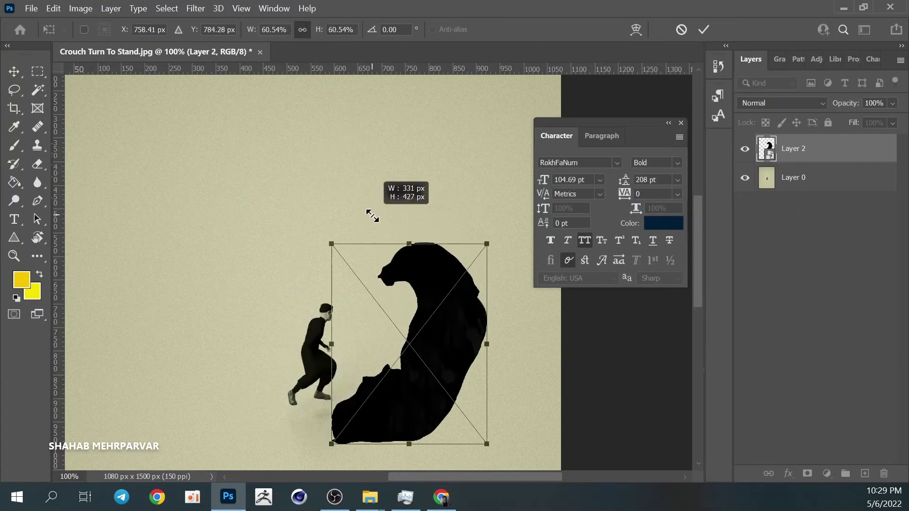
pyautogui.moveTo(455, 324); pyautogui.dragTo(445, 193)
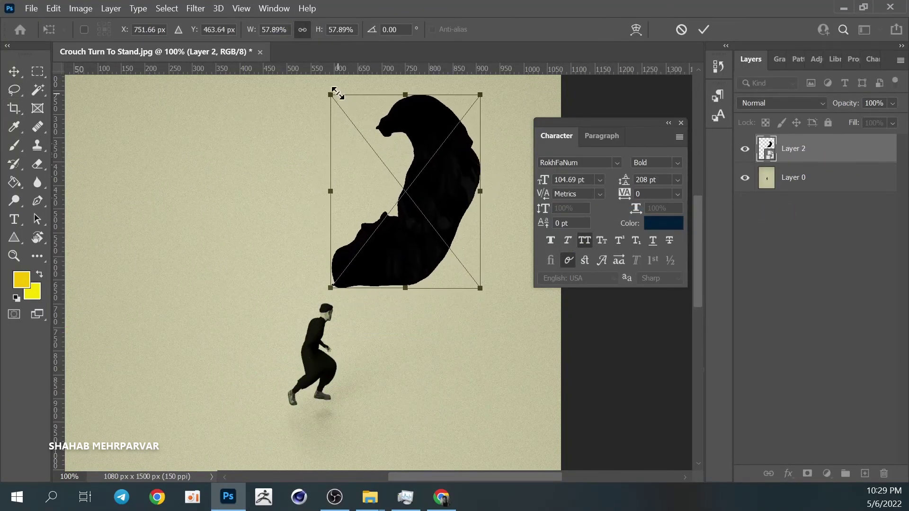
pyautogui.moveTo(333, 91); pyautogui.dragTo(351, 119)
pyautogui.press('Return')
pyautogui.press('l')
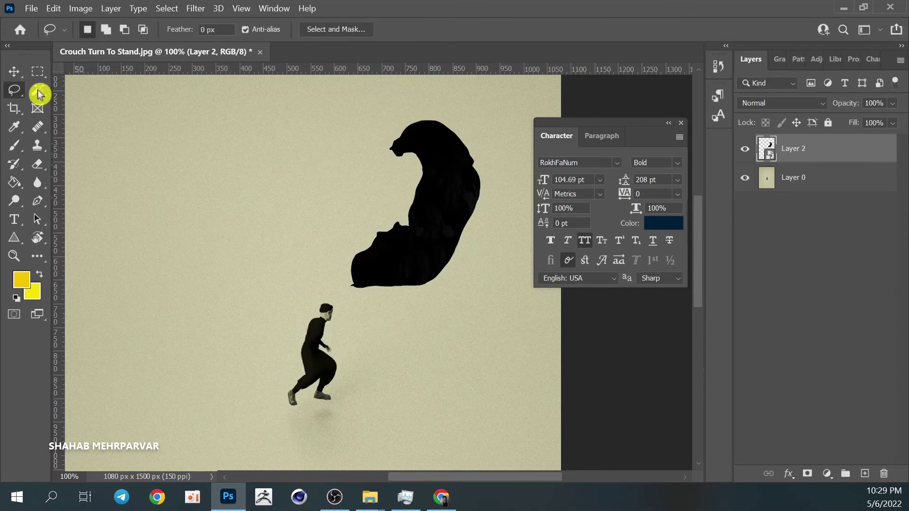
pyautogui.press('v')
# Select both layers and scale them up about 110% to fill the canvas, nudging the shape up.
pyautogui.hotkey('ctrl', '0')
pyautogui.click(681, 123)
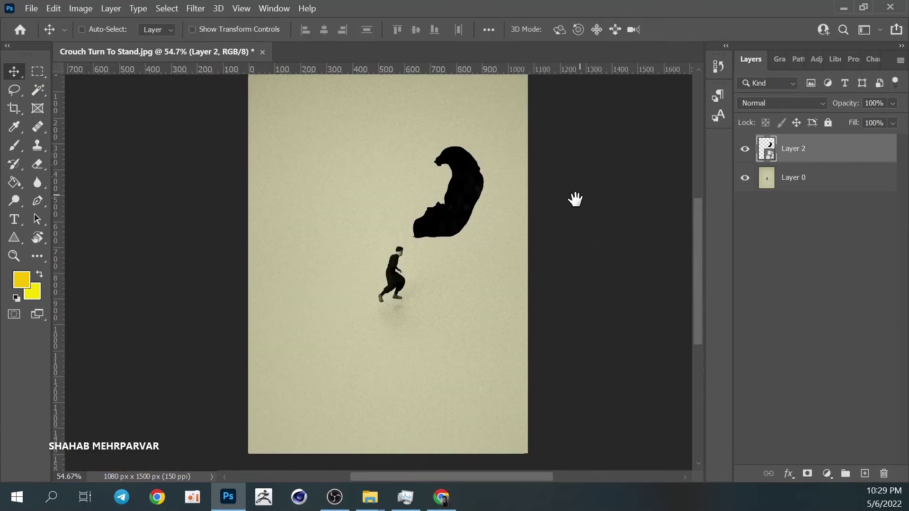
pyautogui.hotkey('ctrl', '-')
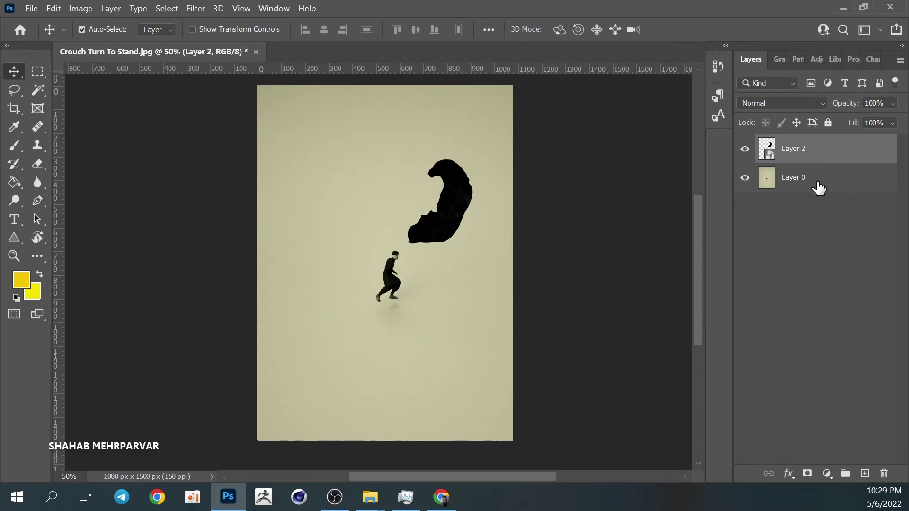
pyautogui.keyDown('ctrl'); pyautogui.click(819, 188); pyautogui.keyUp('ctrl')
pyautogui.keyDown('ctrl'); pyautogui.moveTo(446, 219); pyautogui.dragTo(428, 231); pyautogui.keyUp('ctrl')
pyautogui.hotkey('ctrl', 't')
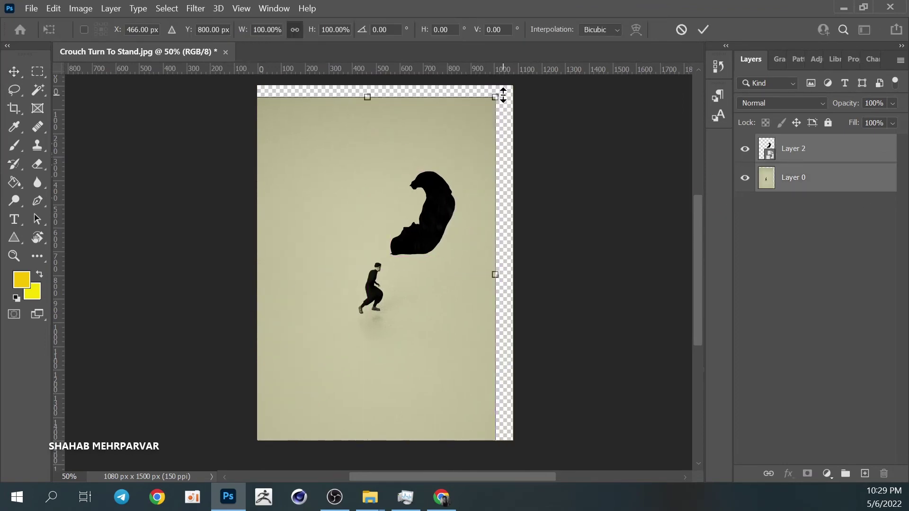
pyautogui.moveTo(503, 93)
pyautogui.mouseDown()
pyautogui.moveTo(495, 127)
pyautogui.moveTo(527, 71)
pyautogui.mouseUp()
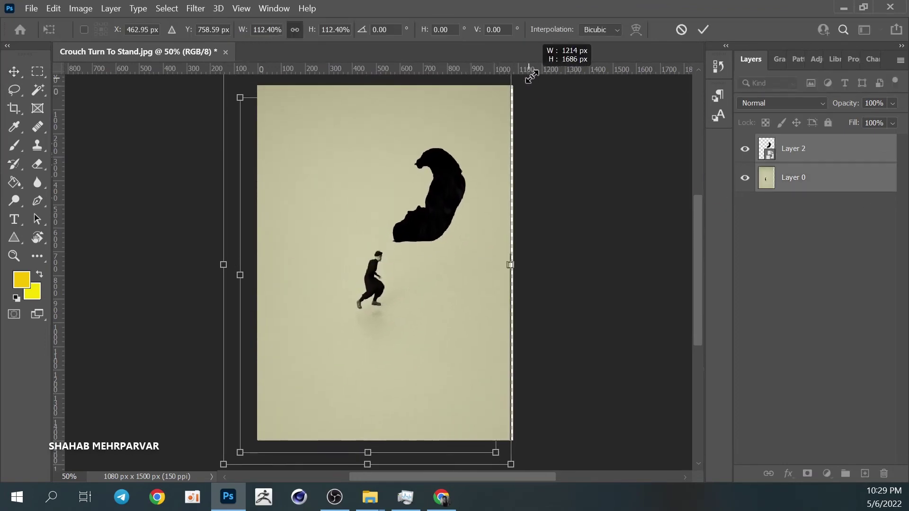
pyautogui.moveTo(441, 205); pyautogui.dragTo(458, 197)
pyautogui.press('Return')
pyautogui.click(816, 197)
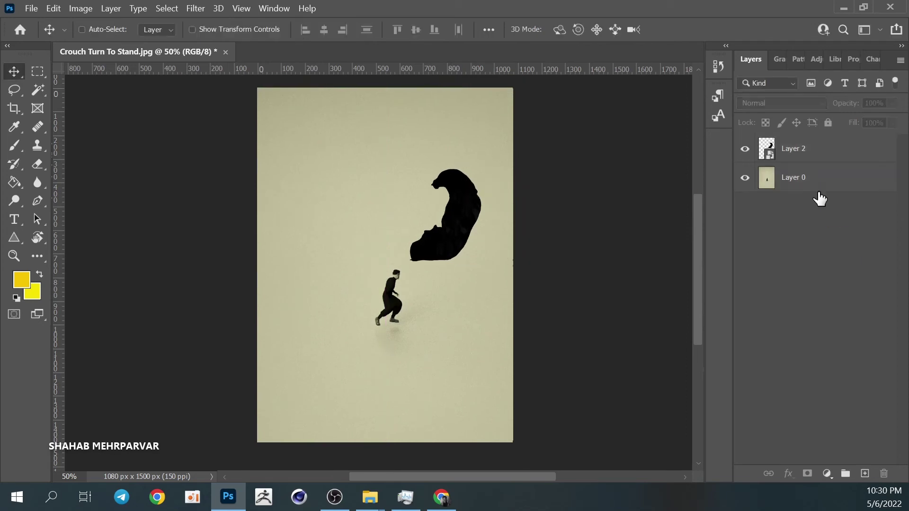
pyautogui.moveTo(463, 260); pyautogui.dragTo(460, 241)
# Rotate the black shape about -25° into a tilted curve and place it above the figure.
pyautogui.hotkey('ctrl', 't')
pyautogui.moveTo(535, 190); pyautogui.dragTo(482, 240)
pyautogui.moveTo(447, 215)
pyautogui.mouseDown()
pyautogui.moveTo(440, 221)
pyautogui.moveTo(484, 227)
pyautogui.moveTo(433, 209)
pyautogui.mouseUp()
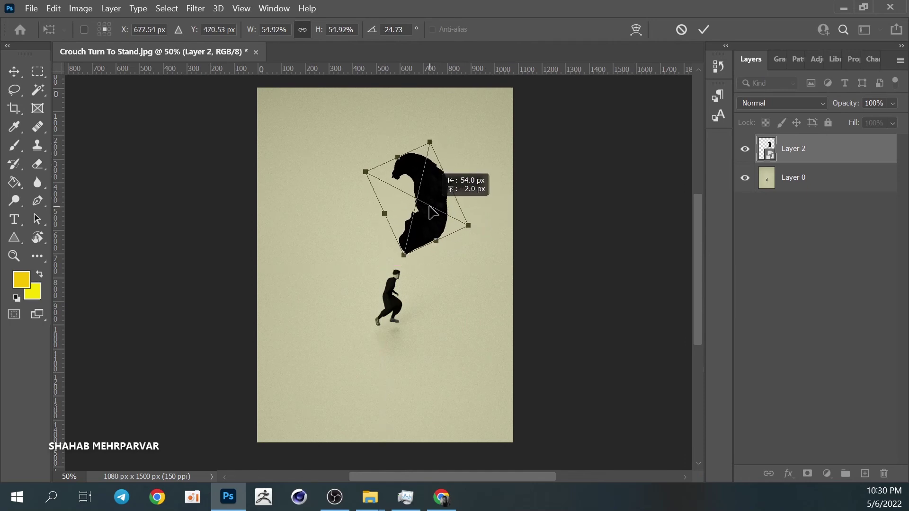
pyautogui.press('Return')
# Nudge the black shape right, down, then slightly left to sit just above the figure's head.
pyautogui.hotkey('shift', 'Right')
pyautogui.hotkey('shift', 'Right')
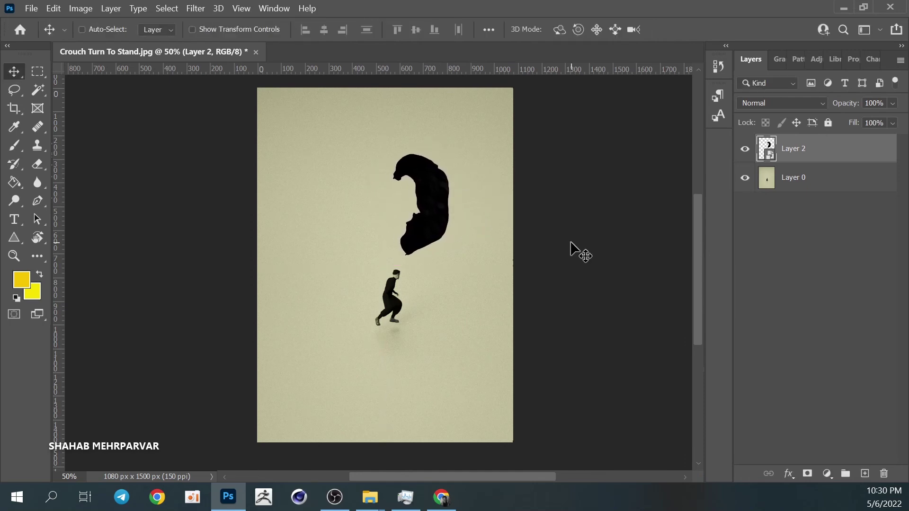
pyautogui.hotkey('shift', 'Down')
pyautogui.hotkey('shift', 'Down')
pyautogui.hotkey('shift', 'Down')
pyautogui.click(573, 246)
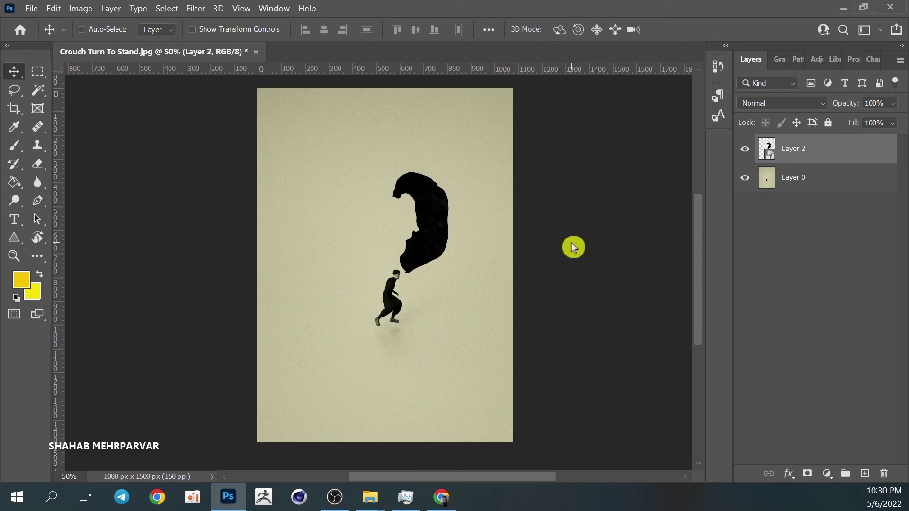
pyautogui.click(573, 246)
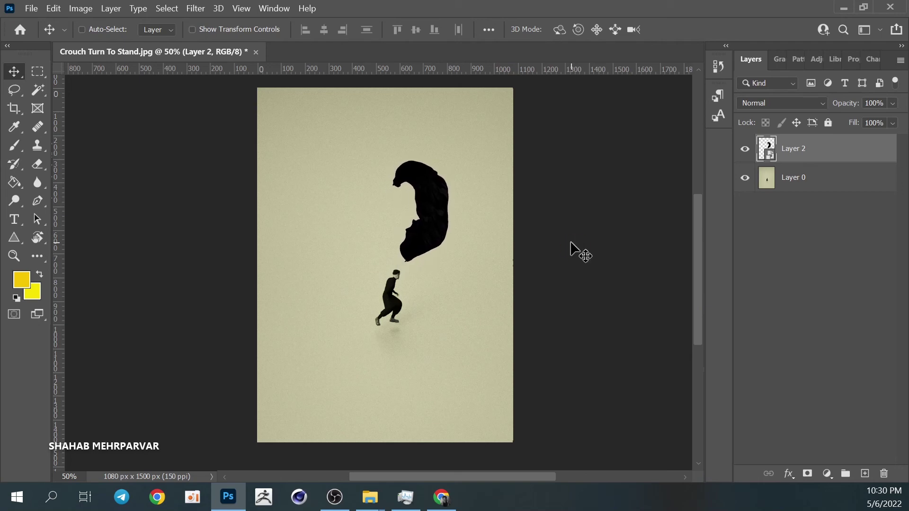
pyautogui.hotkey('shift', 'Left')
pyautogui.hotkey('shift', 'Left')
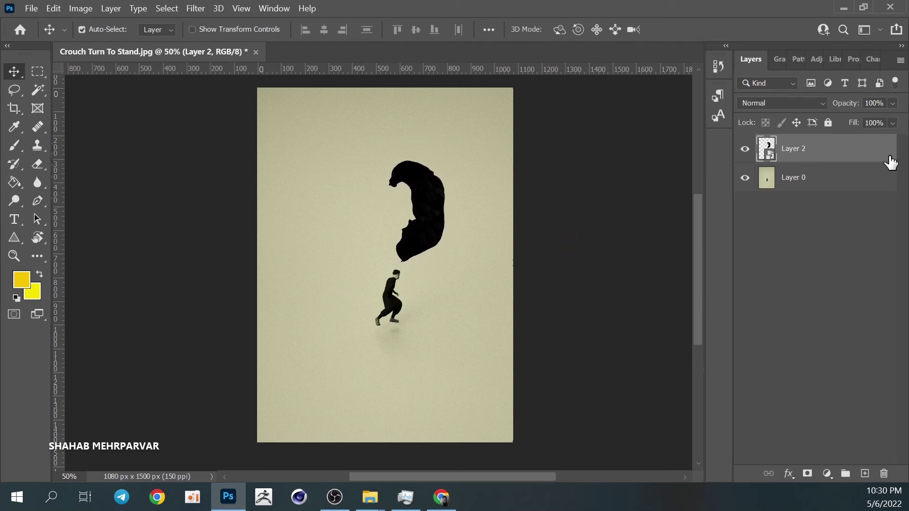
# Shift the shape and figure together left and up, then save as Crouch Turn To Stand.psd.
pyautogui.keyDown('ctrl'); pyautogui.click(812, 180); pyautogui.keyUp('ctrl')
pyautogui.hotkey('shift', 'Left')
pyautogui.hotkey('shift', 'Left')
pyautogui.hotkey('shift', 'Left')
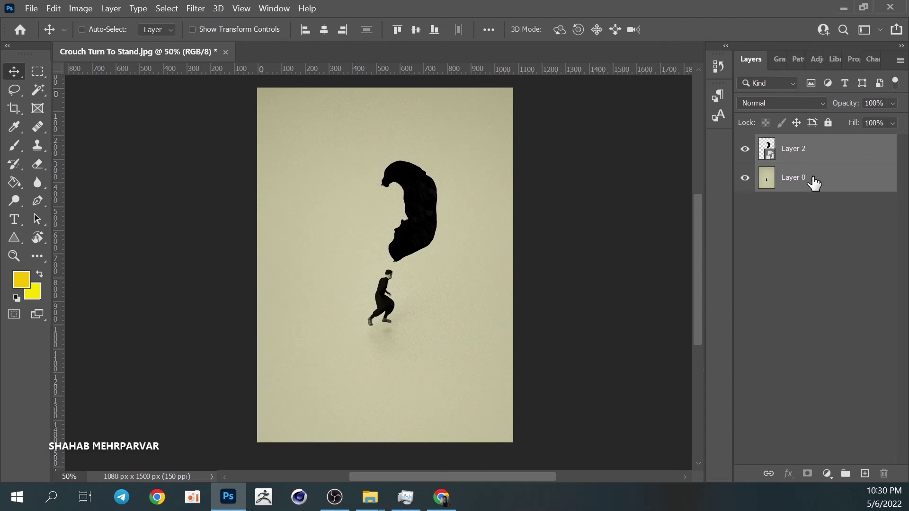
pyautogui.press('Left')
pyautogui.press('Left')
pyautogui.press('Left')
pyautogui.press('Left')
pyautogui.press('Left')
pyautogui.press('Left')
pyautogui.press('Up')
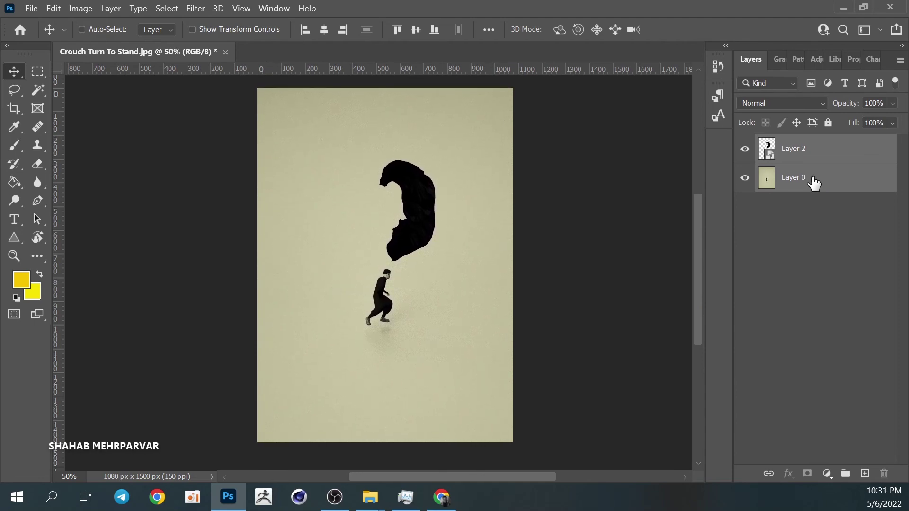
pyautogui.hotkey('ctrl', 'shift', 's')
pyautogui.press('Return')
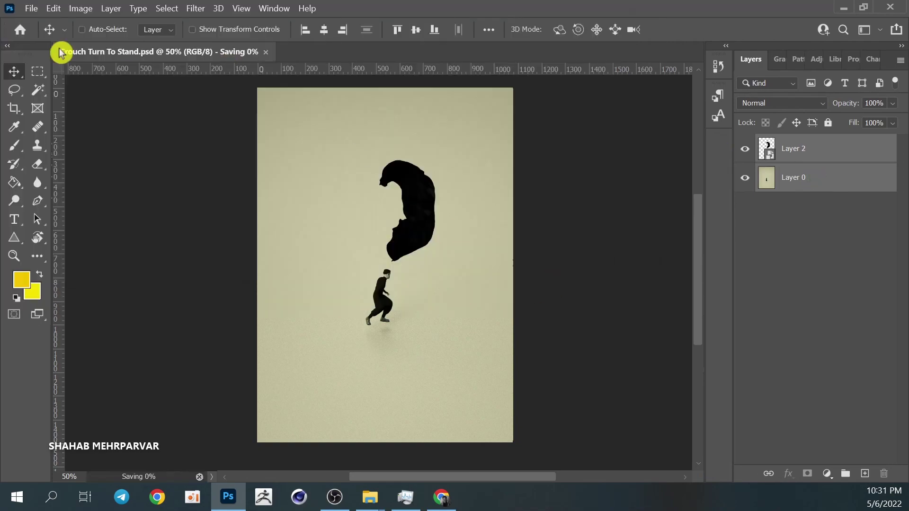